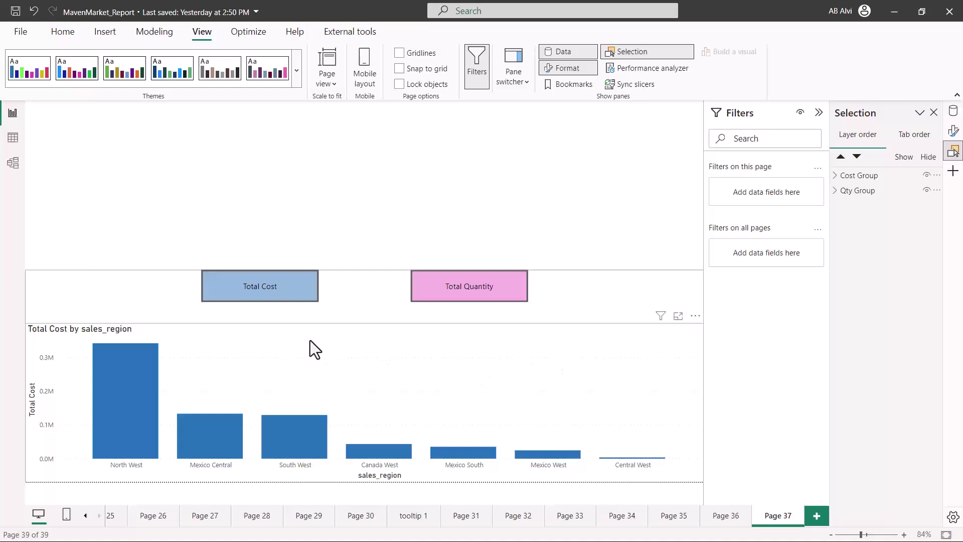
Arrange the cost and quantity buttons and charts on Page 37 into Cost Group and Qty Group.
mouse_move(186, 248)
left_mouse_down()
mouse_move(301, 304)
mouse_move(345, 313)
left_mouse_up()
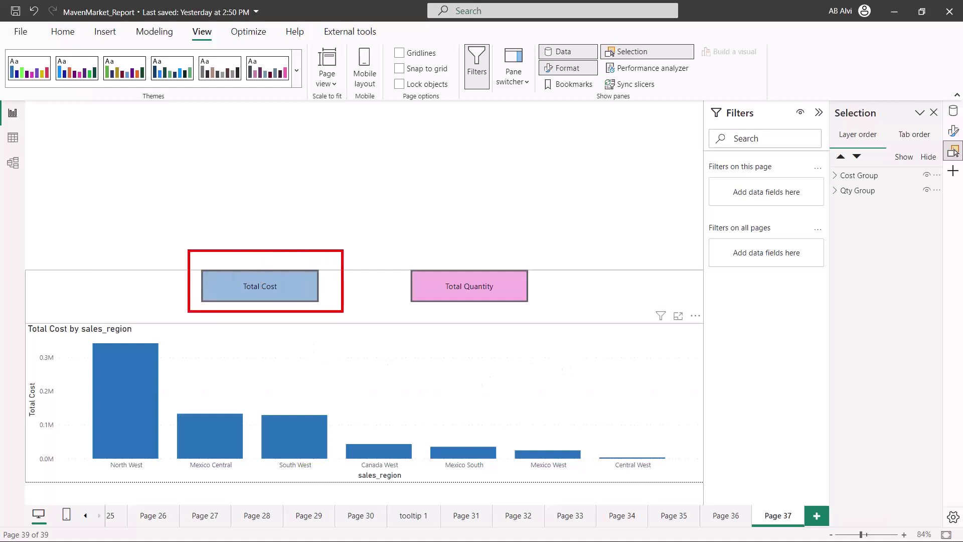
mouse_move(390, 241)
left_mouse_down()
mouse_move(420, 282)
mouse_move(560, 315)
left_mouse_up()
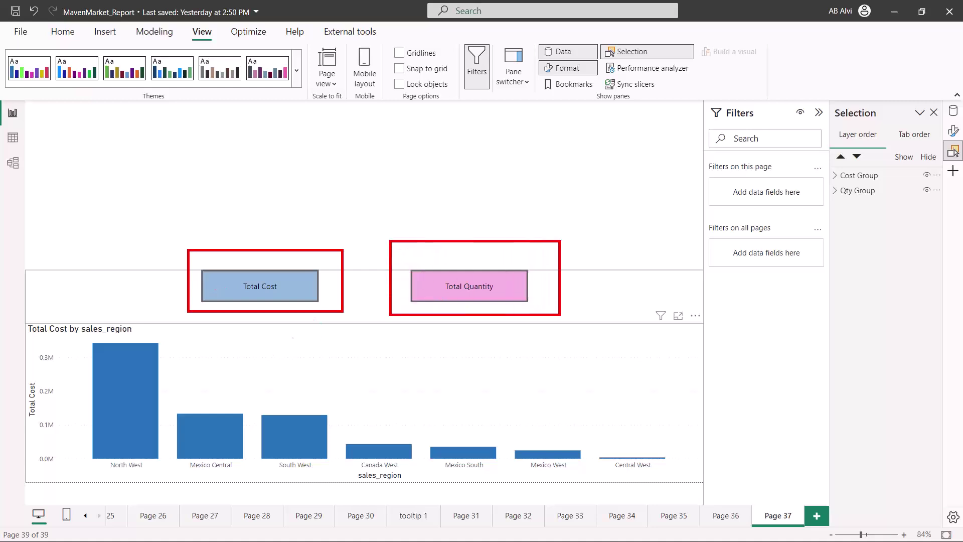
mouse_move(28, 324)
left_mouse_down()
mouse_move(474, 325)
mouse_move(611, 310)
mouse_move(695, 321)
mouse_move(695, 472)
mouse_move(582, 490)
mouse_move(221, 469)
mouse_move(16, 477)
mouse_move(23, 323)
left_mouse_up()
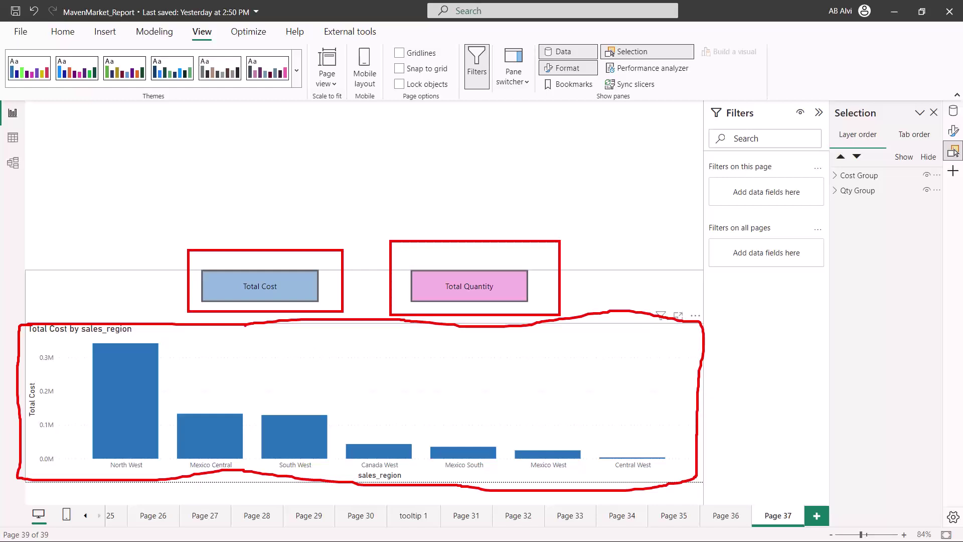
mouse_move(241, 294)
left_mouse_down()
mouse_move(227, 353)
mouse_move(240, 345)
left_mouse_up()
mouse_move(473, 294)
left_mouse_down()
mouse_move(481, 377)
mouse_move(490, 361)
left_mouse_up()
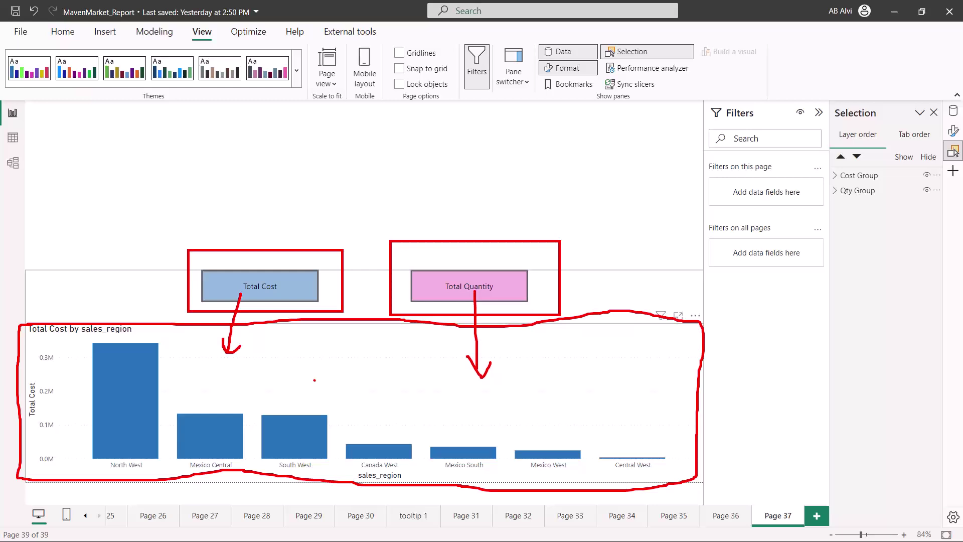
key("Escape")
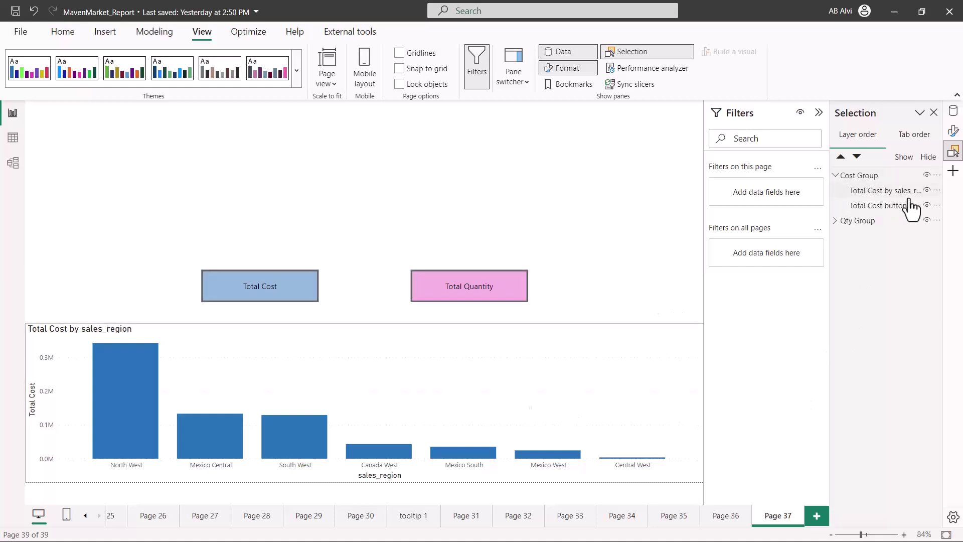
Hide the Total Quantity by sales_region chart, keep the cost chart visible, and show the Bookmarks pane.
left_click(927, 190)
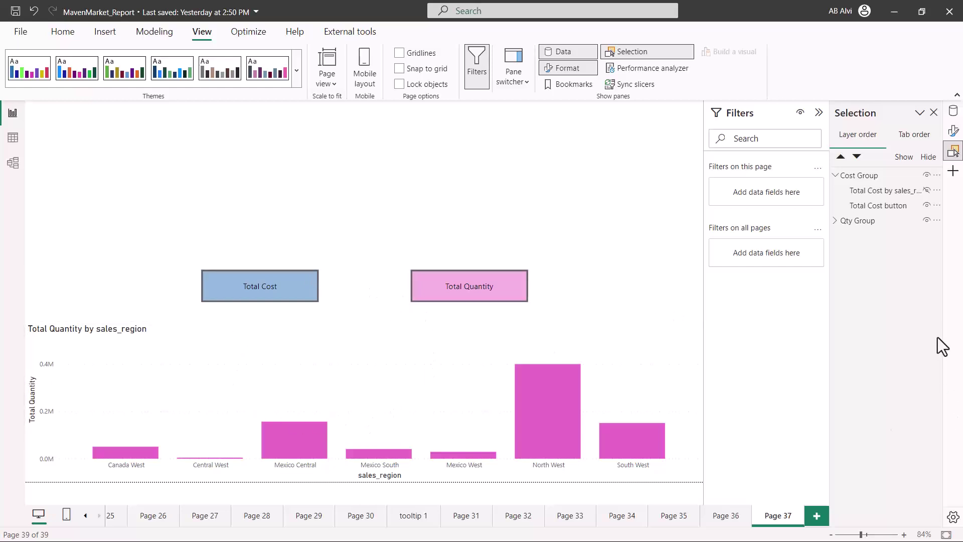
left_click(927, 190)
left_click(835, 221)
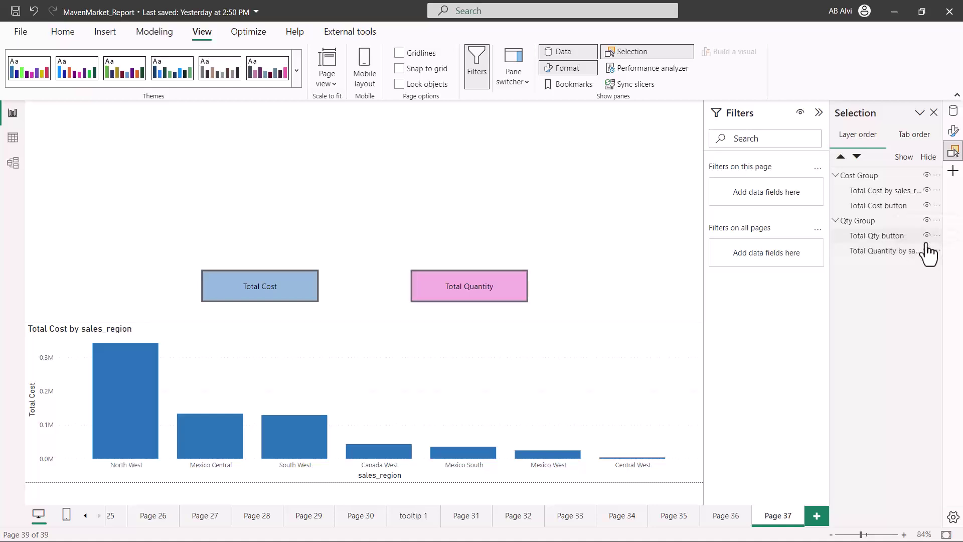
left_click(927, 250)
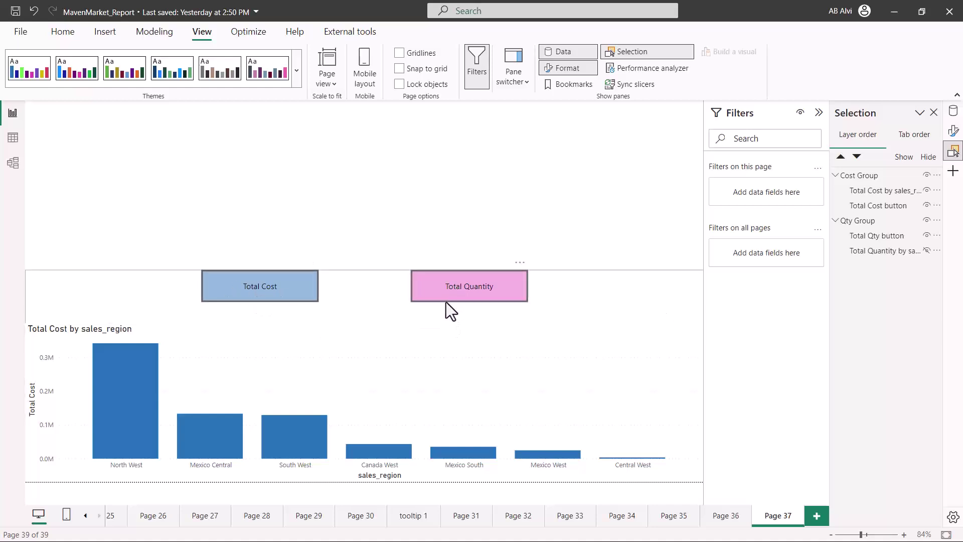
left_click(556, 88)
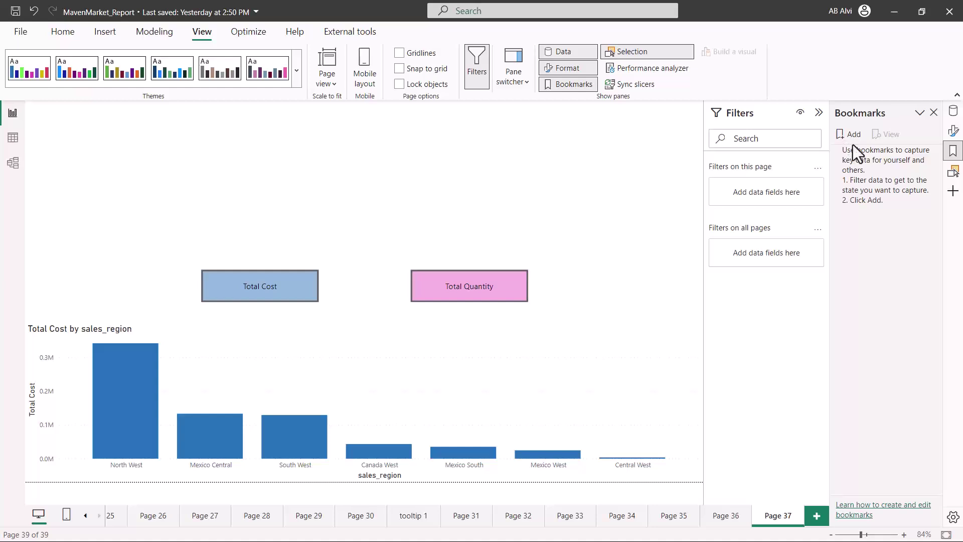
Select both Cost Group and Qty Group and add Bookmark 1 of the cost view.
left_click(954, 173)
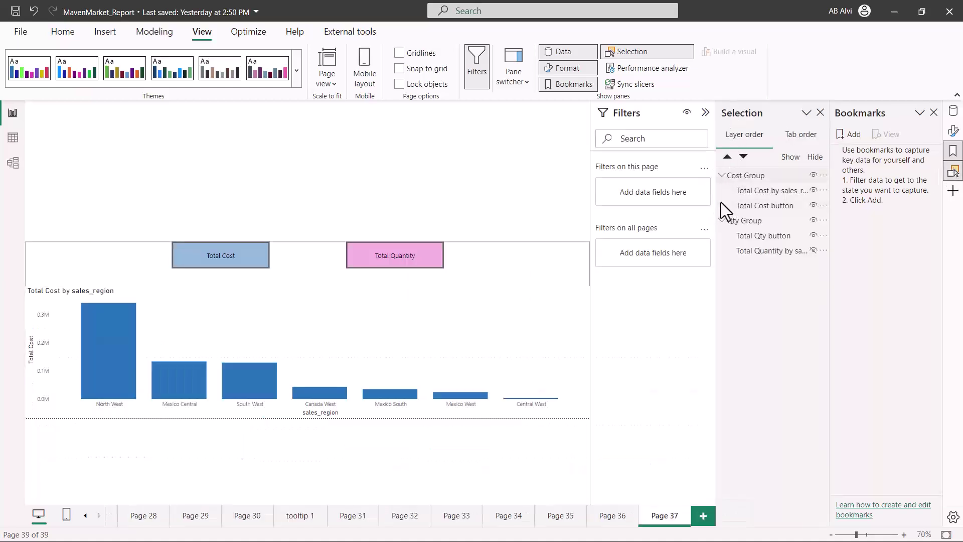
left_click(721, 175)
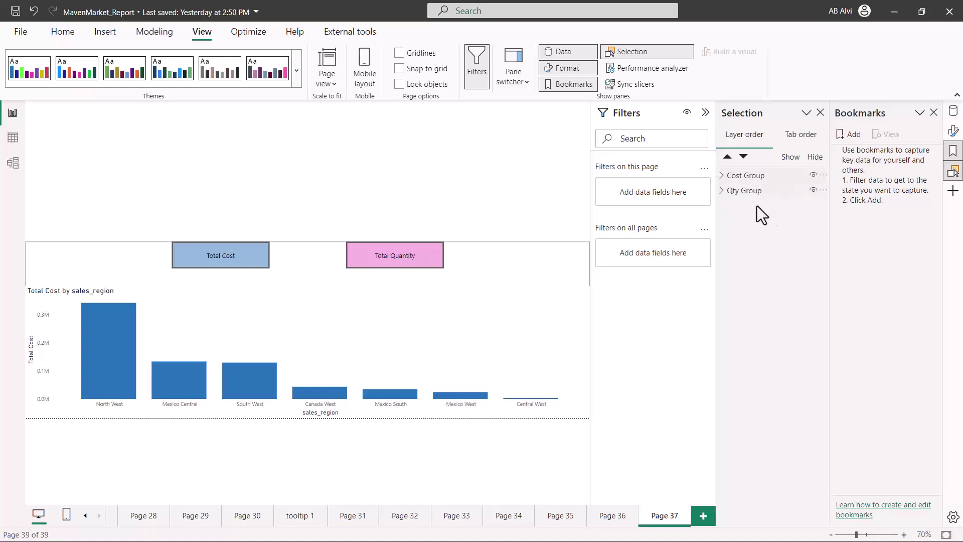
left_click(752, 175)
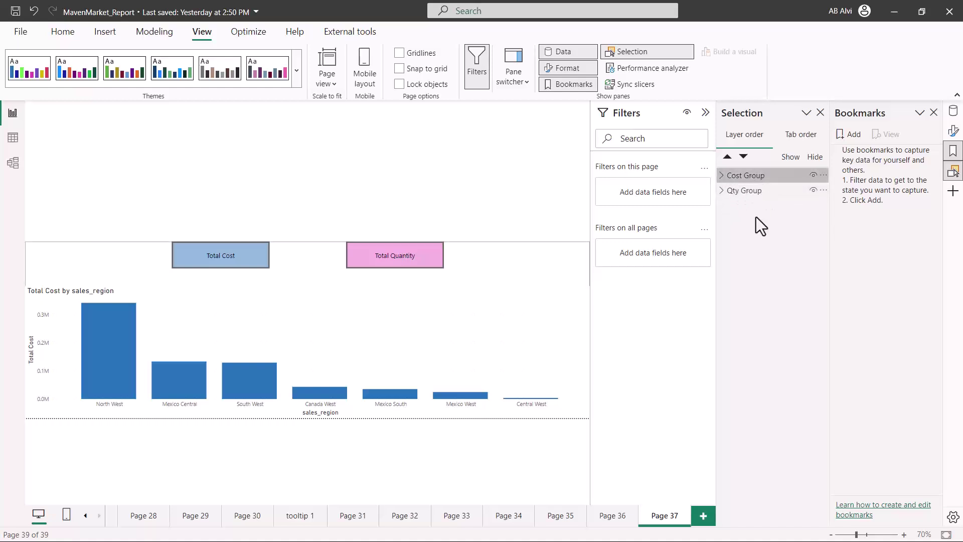
left_click(748, 190, "ctrl")
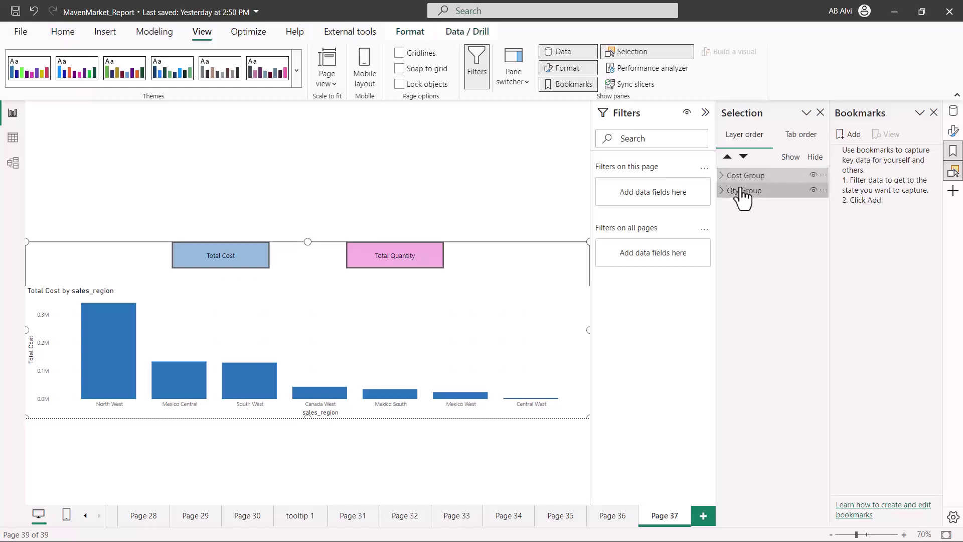
left_click(845, 139)
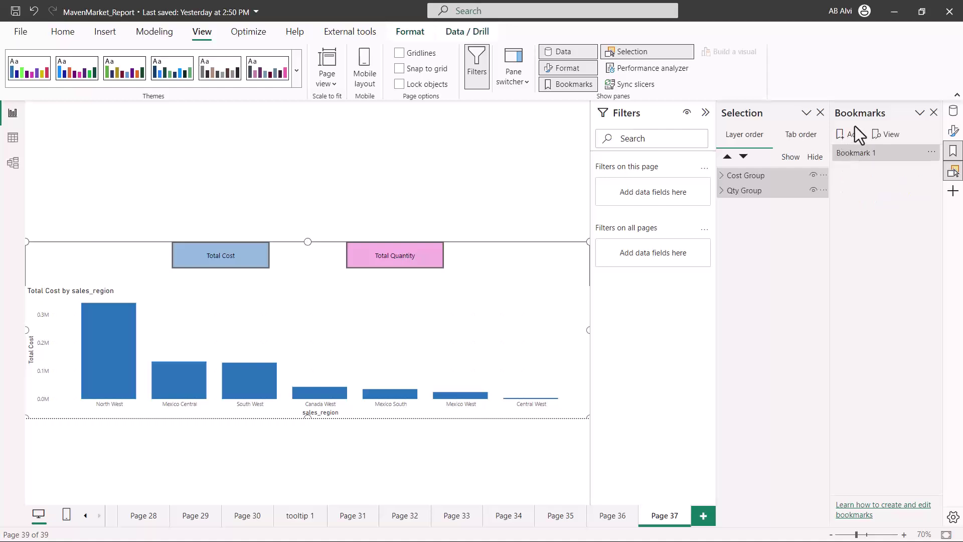
Rename Bookmark 1 to 'Cost BM'.
double_click(855, 155)
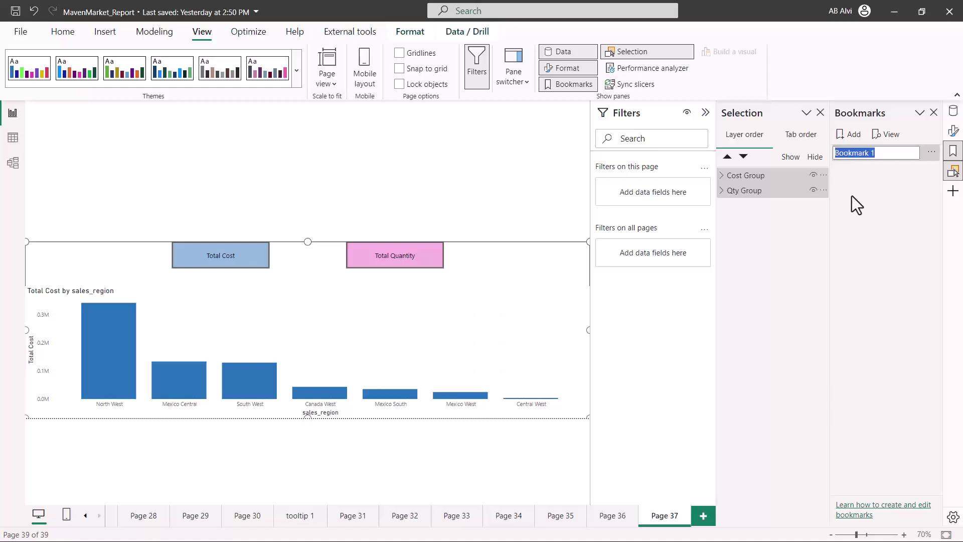
type("Cost BM")
key("Return")
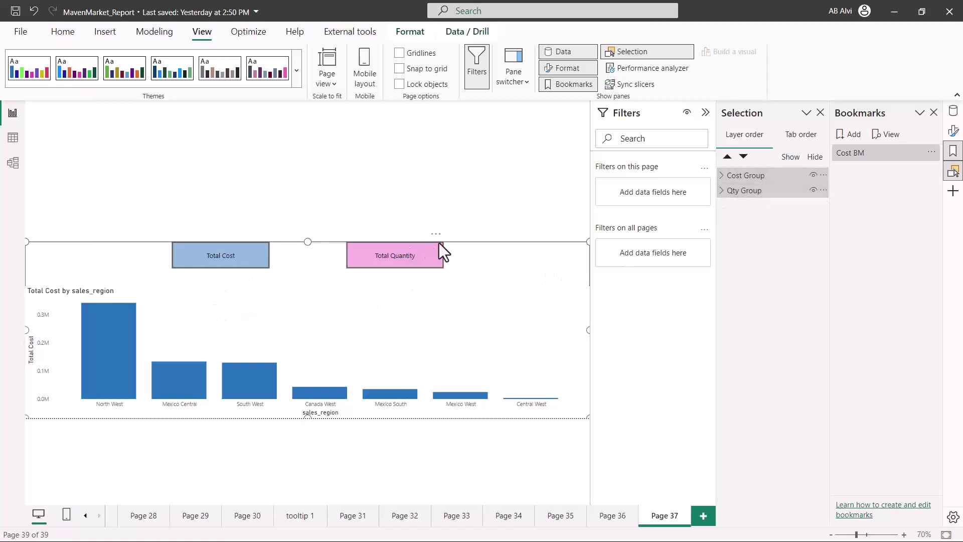
left_click(721, 191)
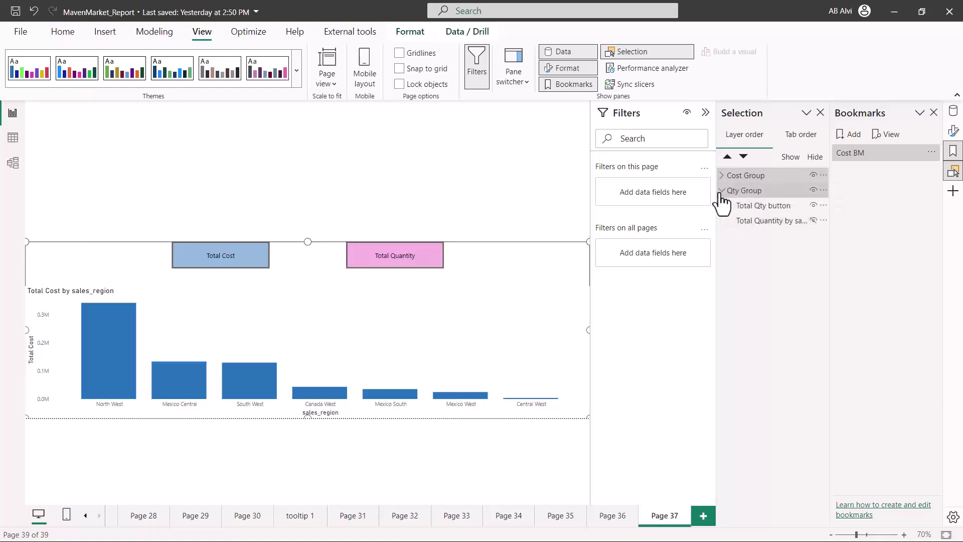
left_click(721, 191)
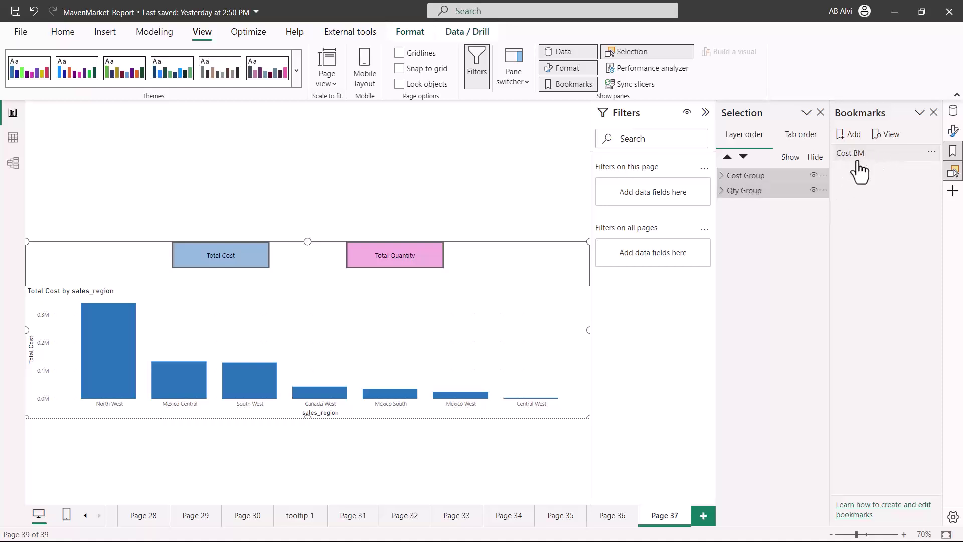
left_click(919, 152)
left_click(930, 153)
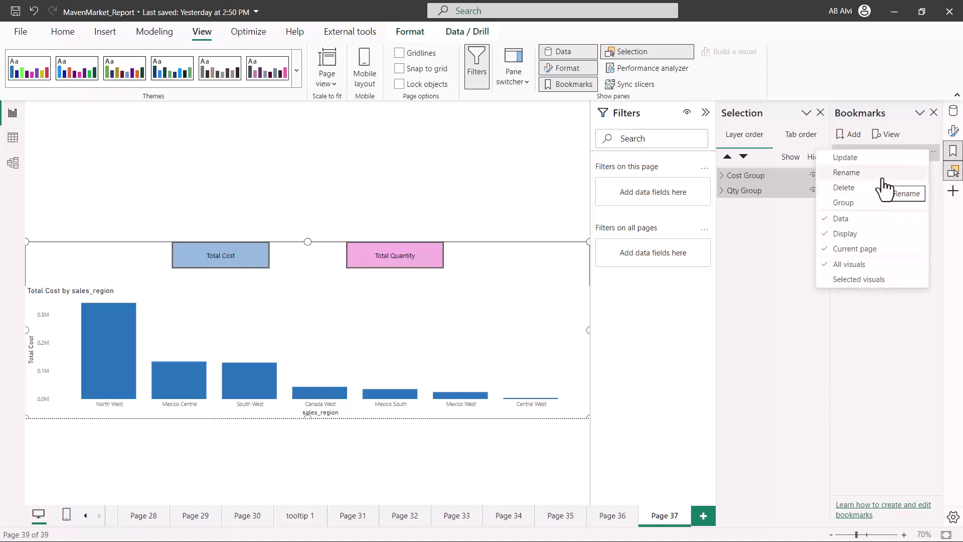
left_click(859, 280)
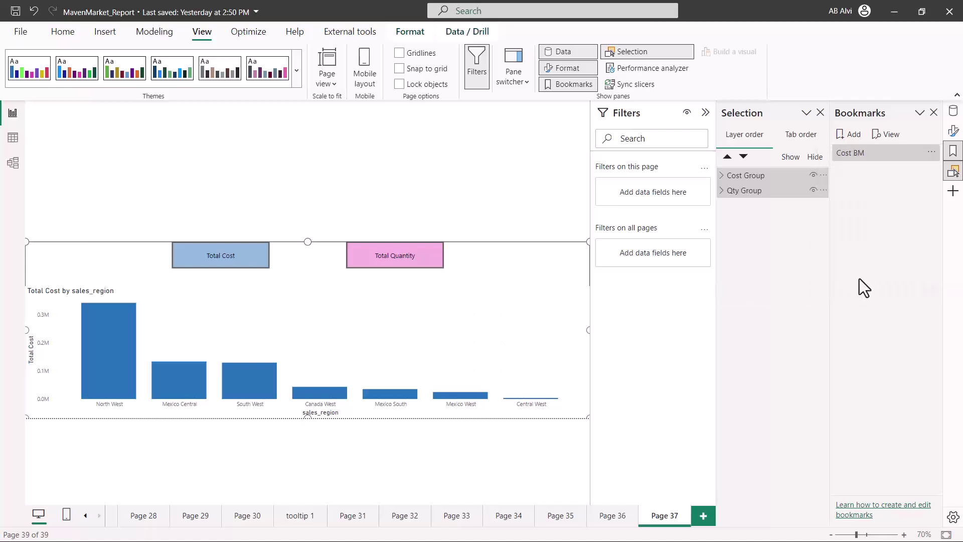
left_click(931, 153)
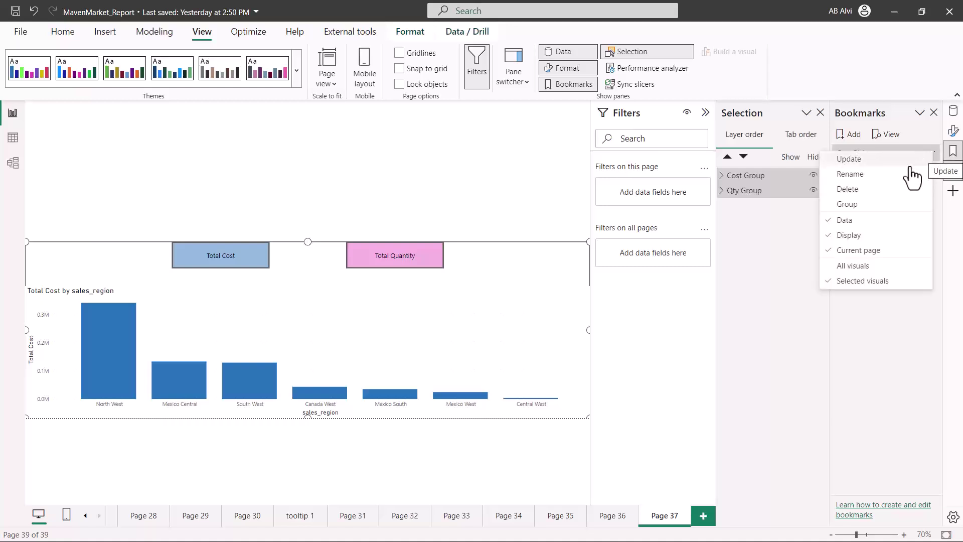
left_click(849, 223)
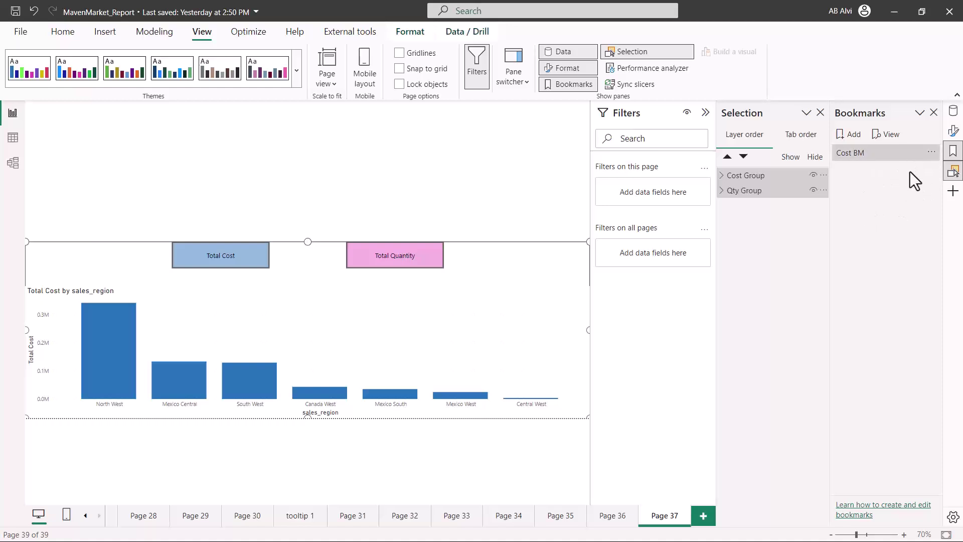
left_click(916, 153)
left_click(488, 216)
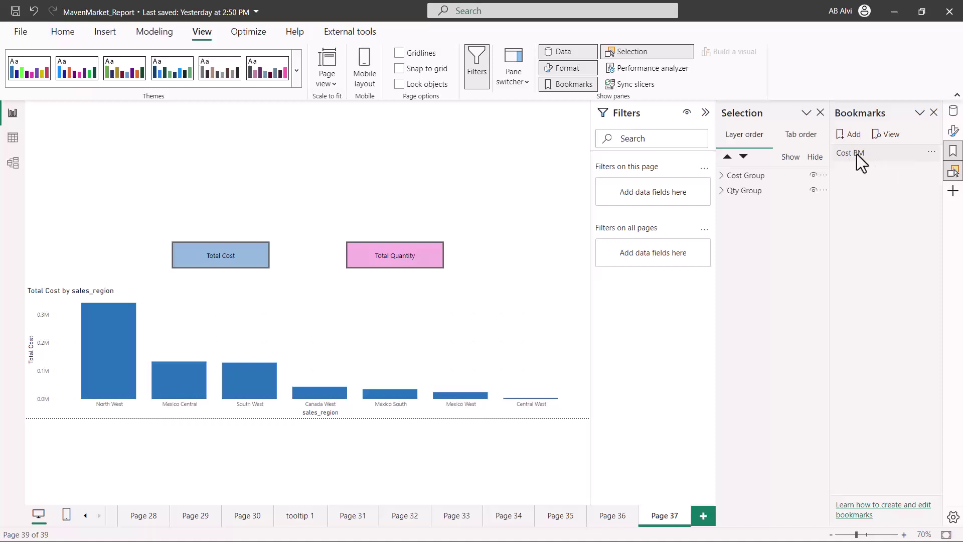
Apply Cost BM, then hide Total Cost by sales_region and show Total Quantity by sales_region.
left_click(835, 152)
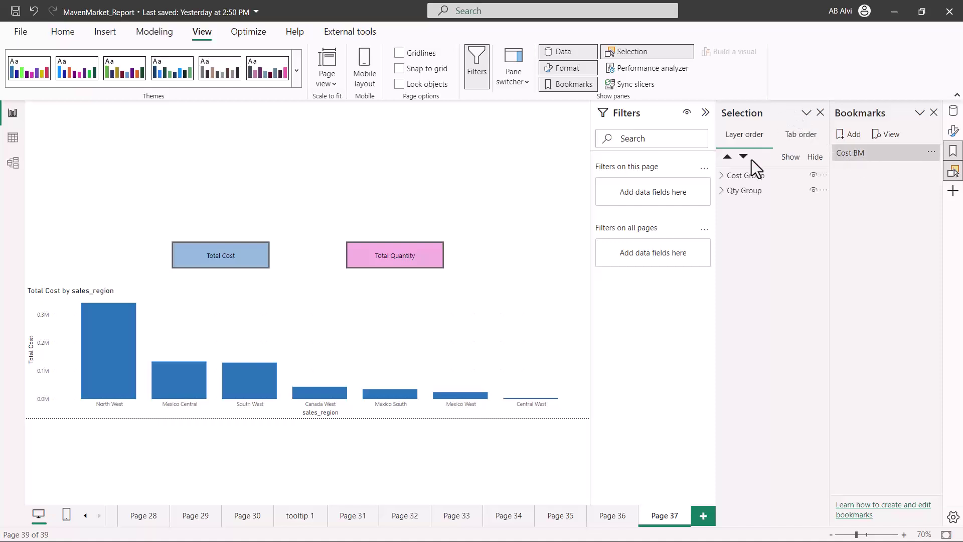
left_click(721, 191)
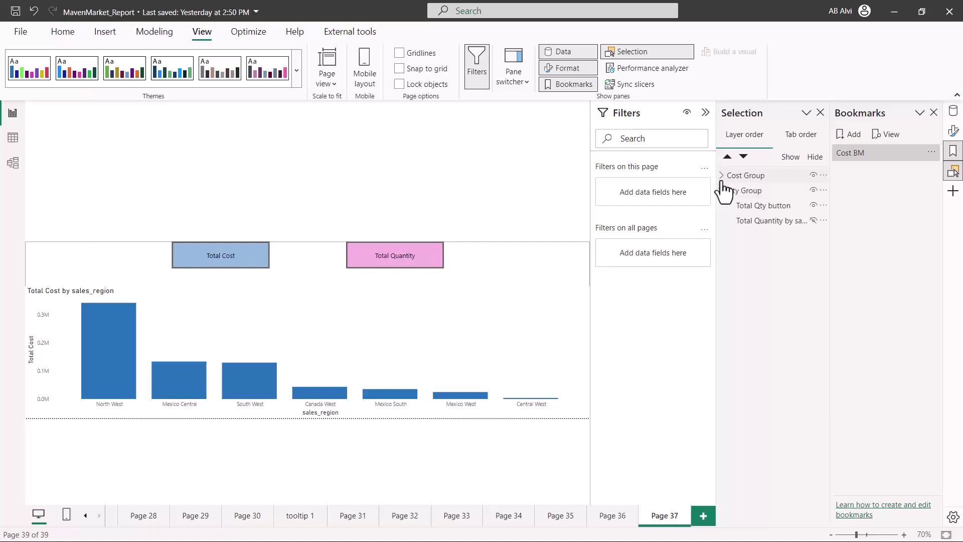
left_click(722, 175)
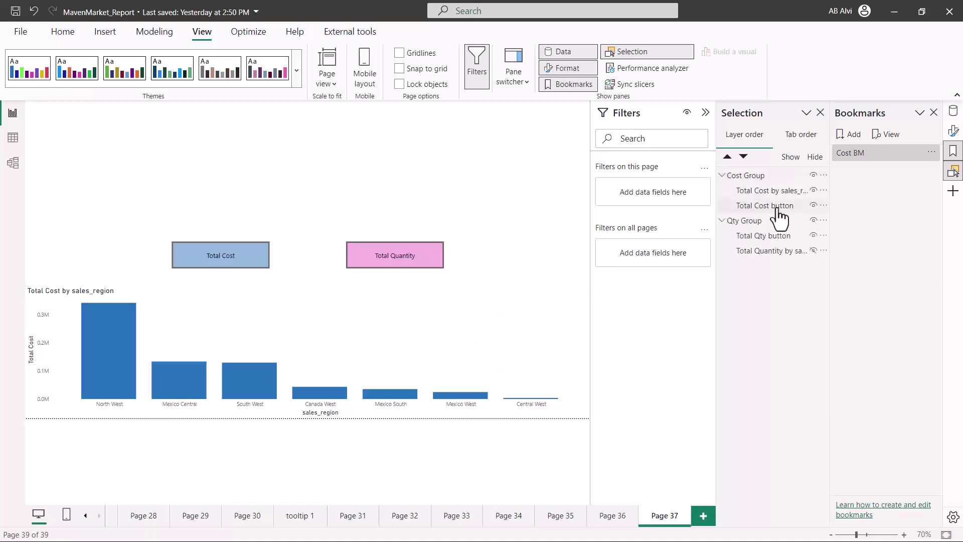
left_click(813, 190)
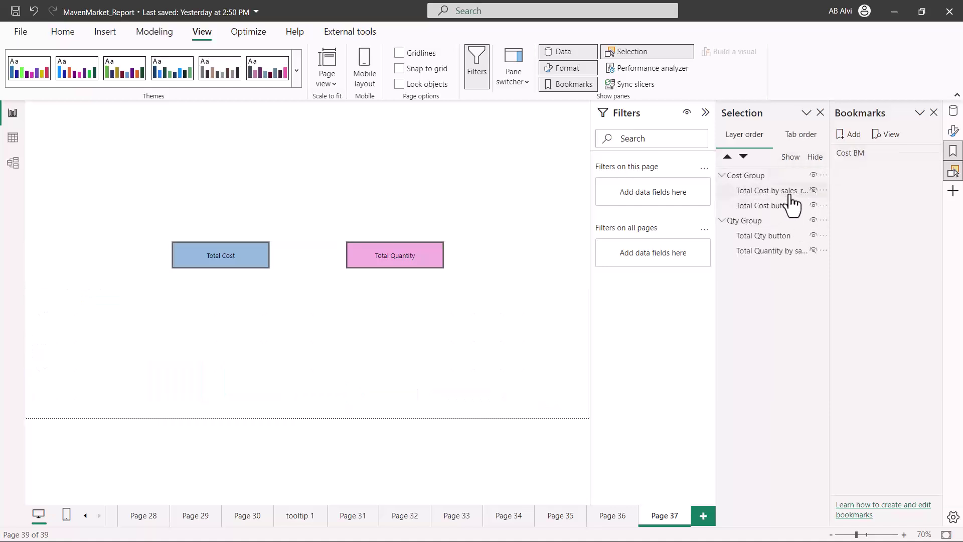
left_click(813, 251)
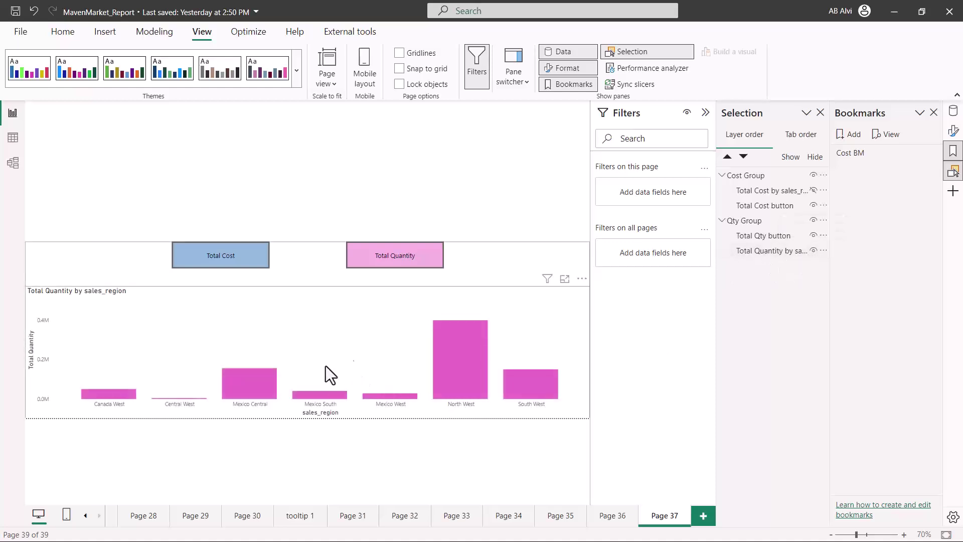
left_click(722, 220)
left_click(721, 176)
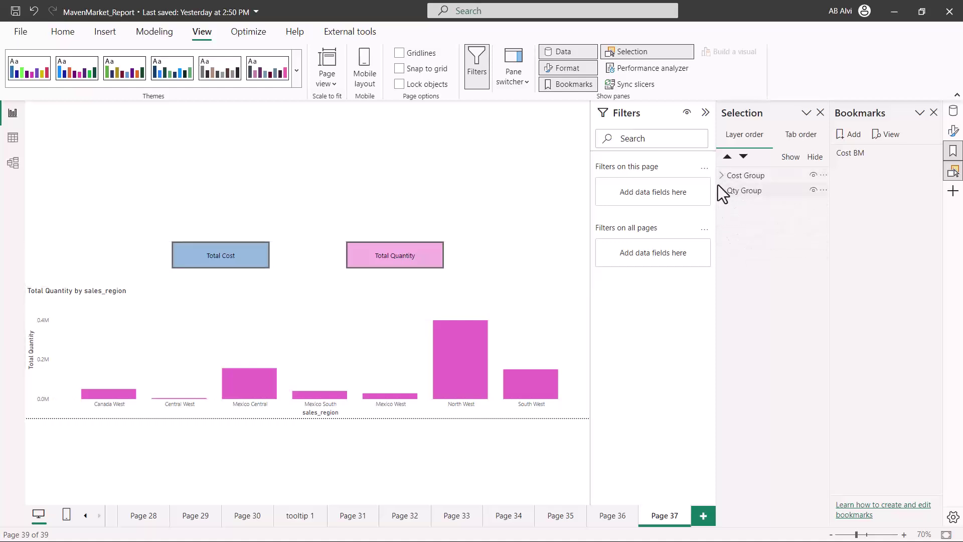
Select Cost Group and Qty Group and add Bookmark 2 of the quantity view.
left_click(751, 176)
left_click(751, 193, "ctrl")
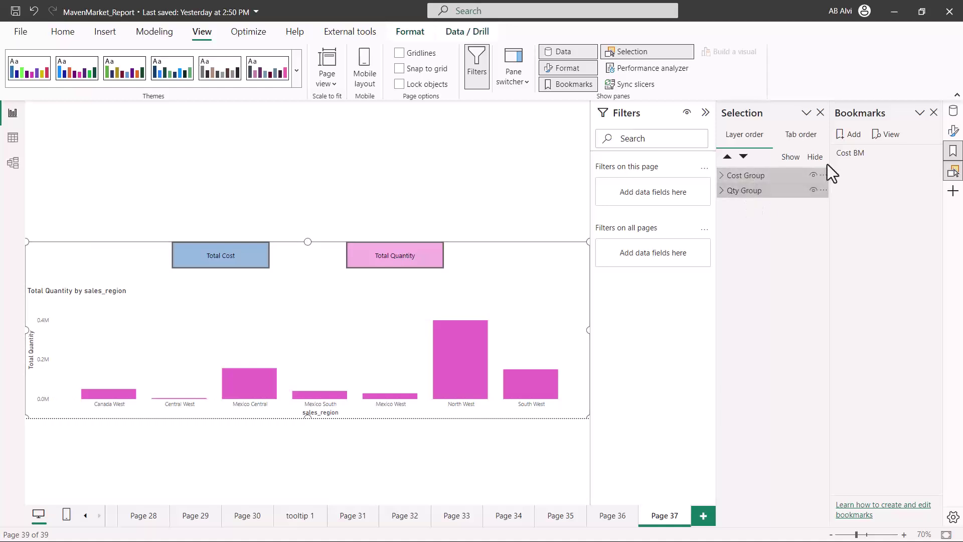
left_click(850, 131)
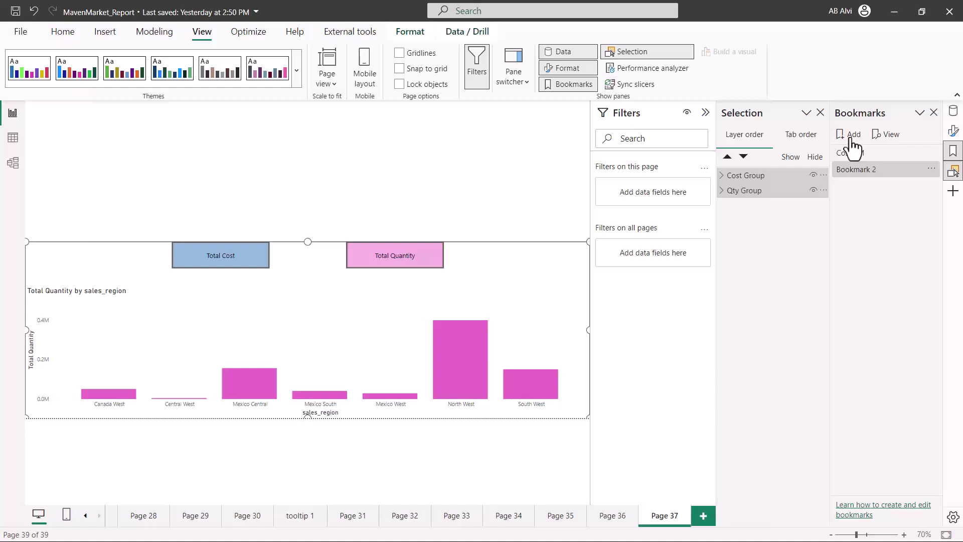
Rename Bookmark 2 to 'Qty BM'.
double_click(853, 173)
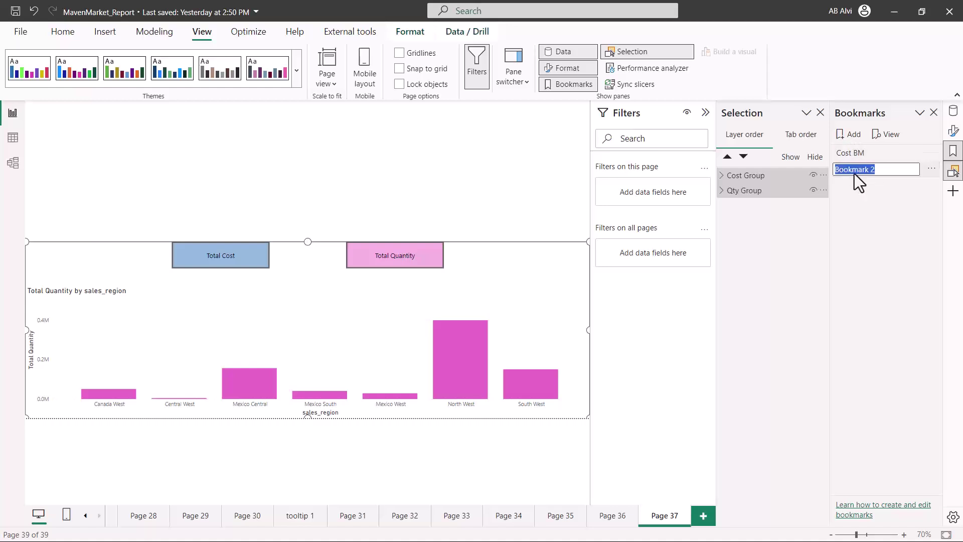
type("Qty BM")
key("Return")
Limit Qty BM to Selected visuals and turn off its Data option.
left_click(932, 169)
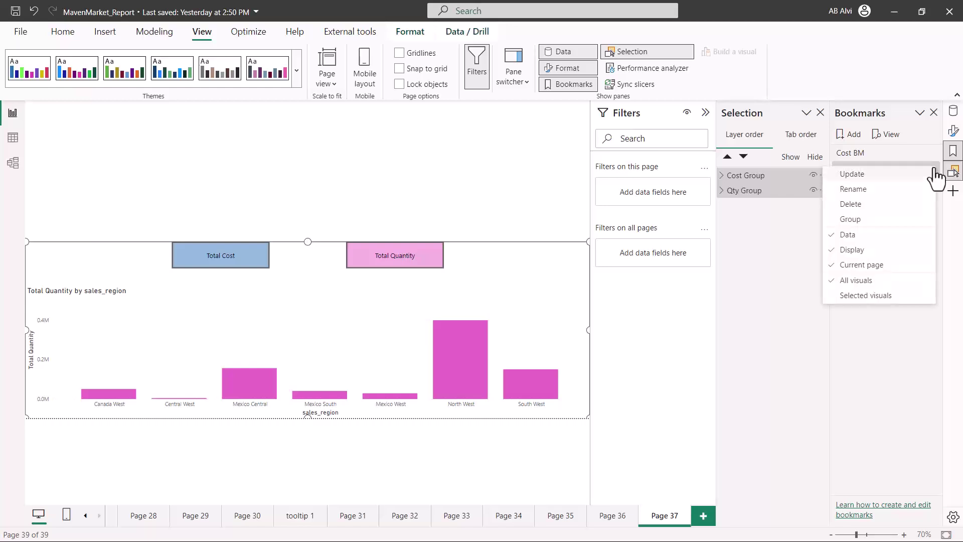
left_click(878, 296)
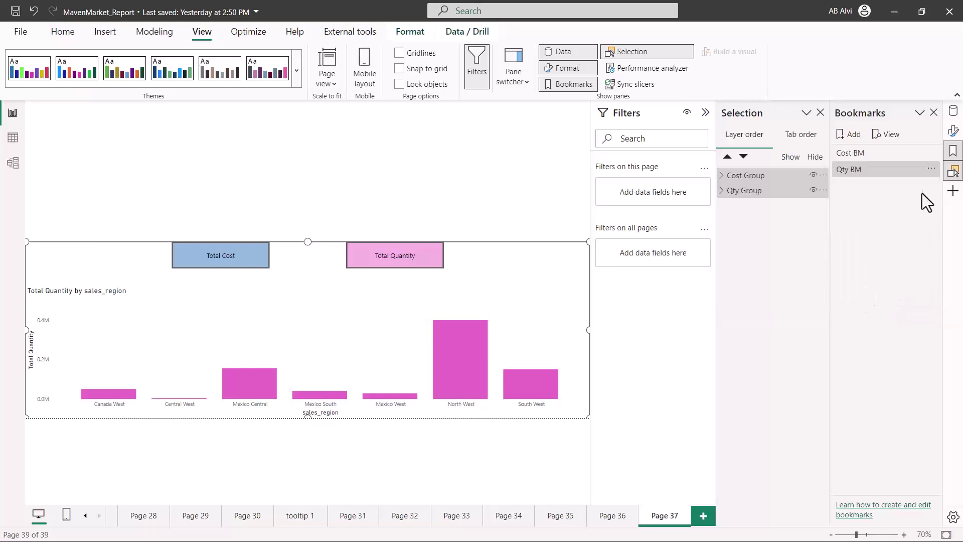
left_click(931, 170)
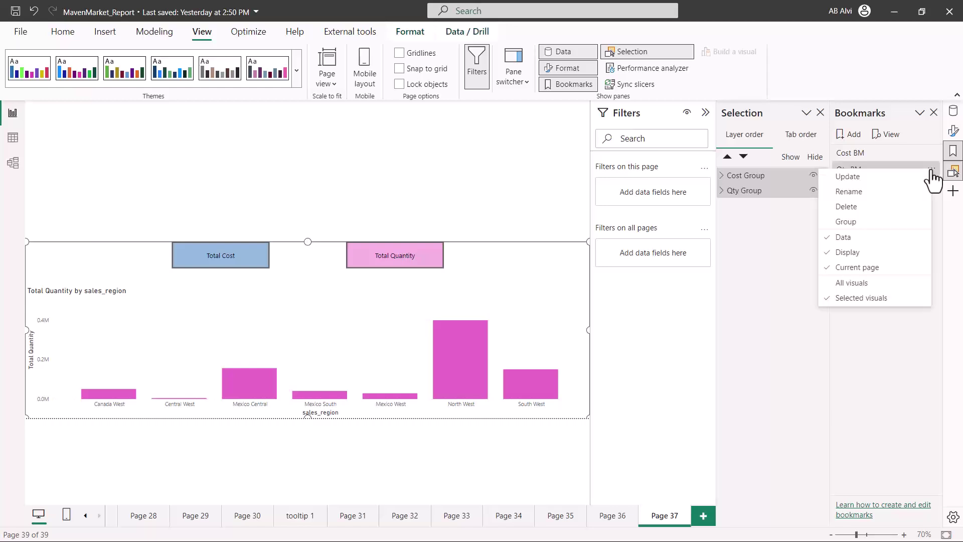
left_click(844, 238)
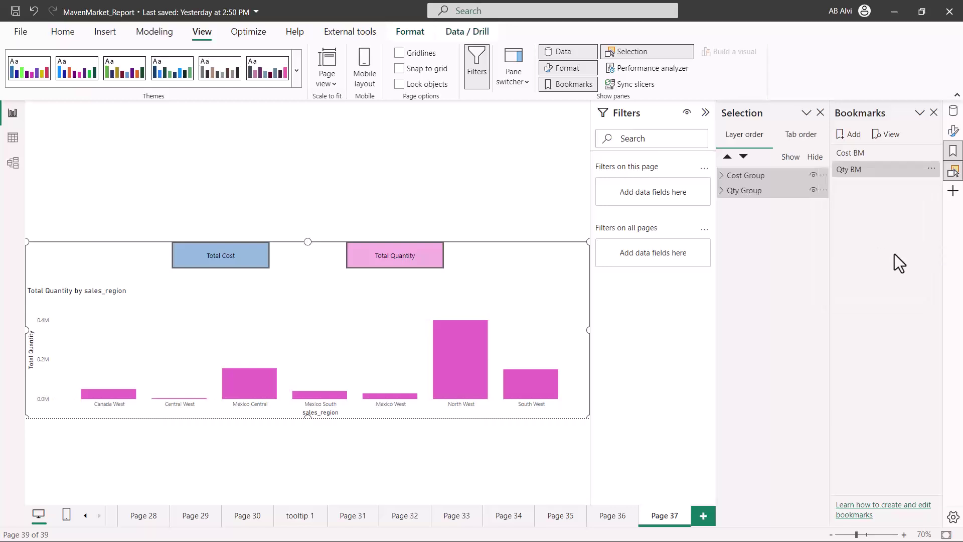
left_click(465, 202)
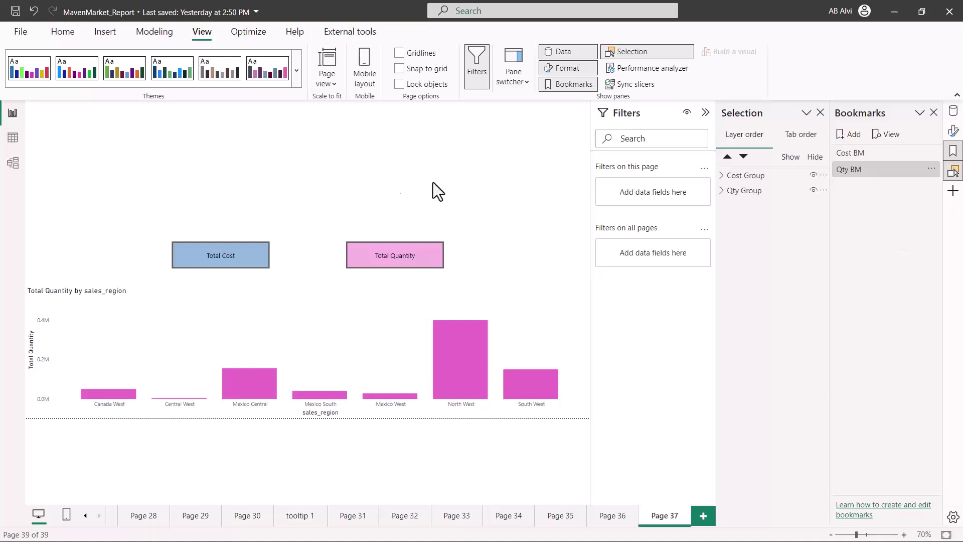
left_click(854, 154)
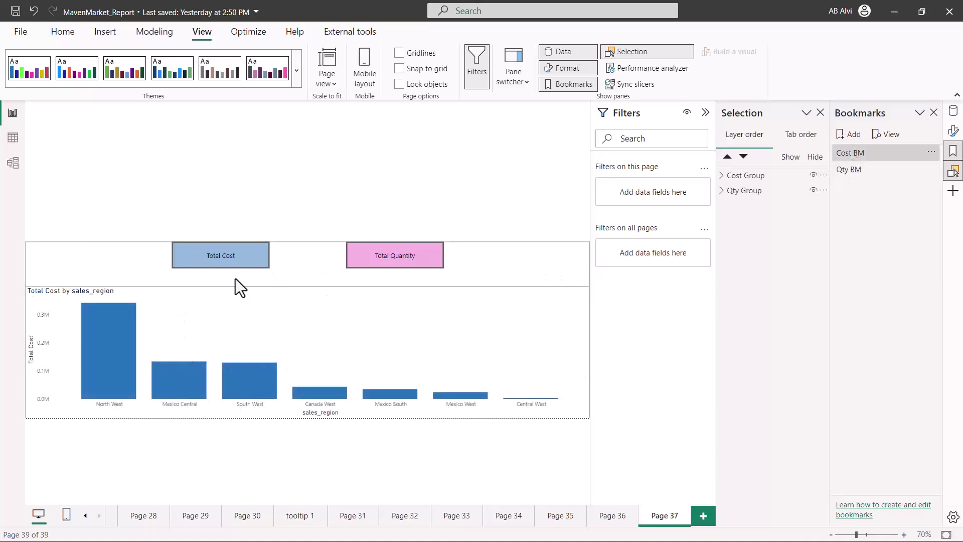
left_click(853, 170)
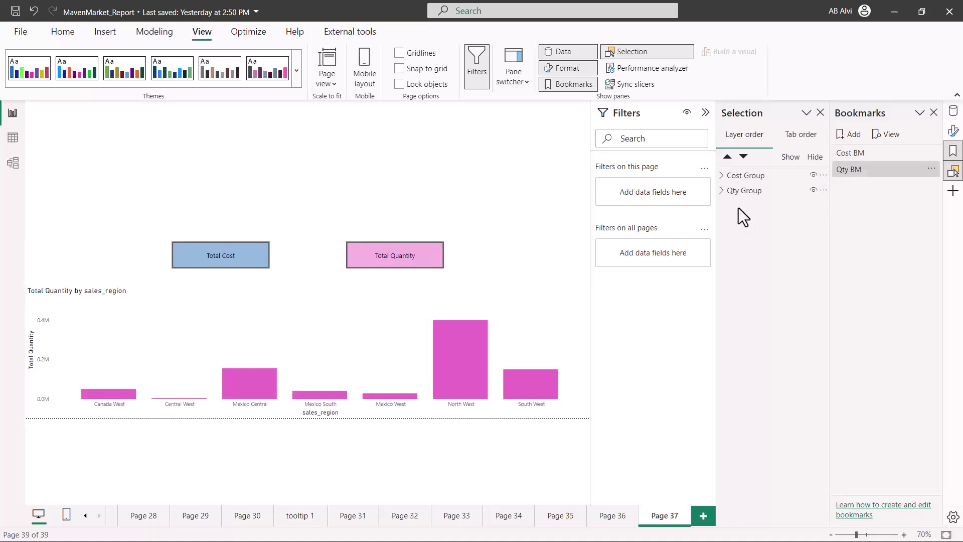
Give the Total Qty button a Bookmark action linked to Qty BM, then apply Cost BM.
left_click(722, 190)
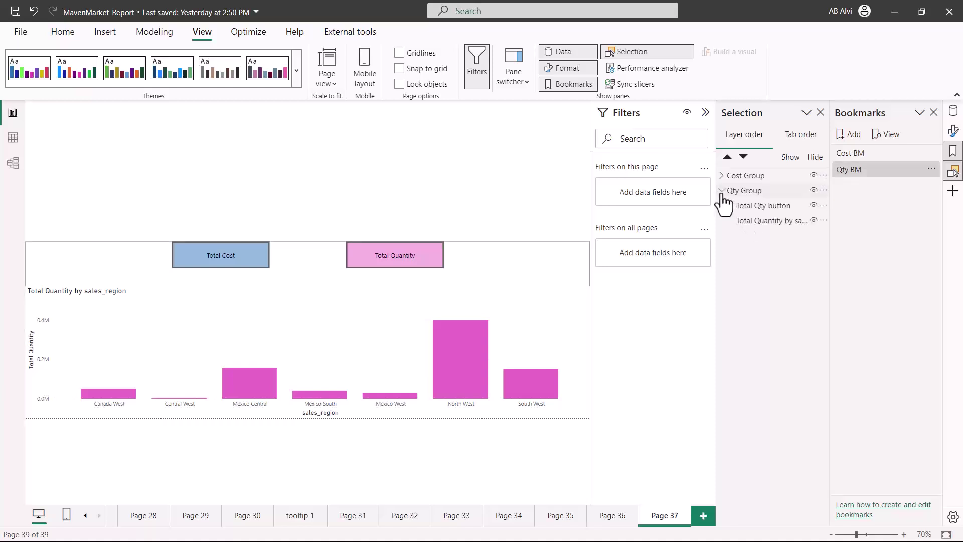
left_click(750, 208)
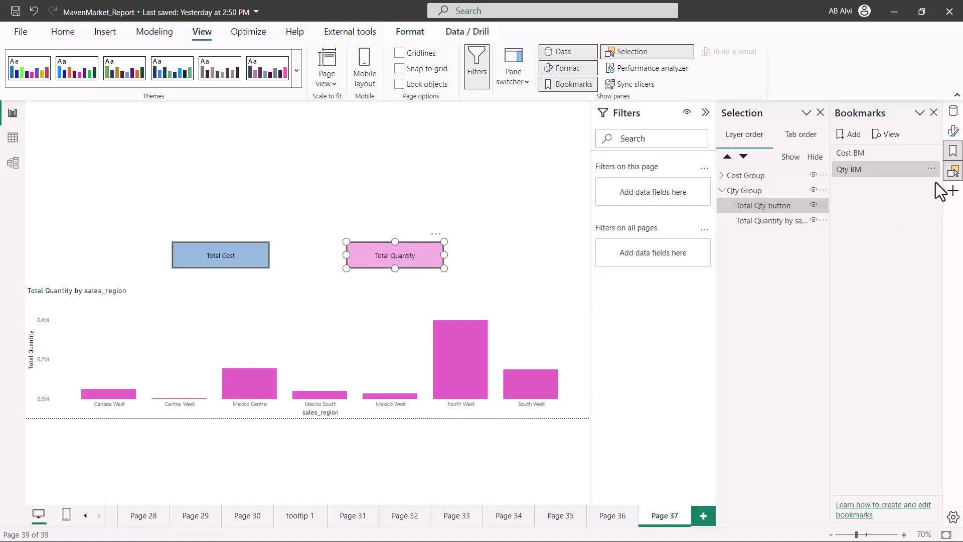
left_click(953, 132)
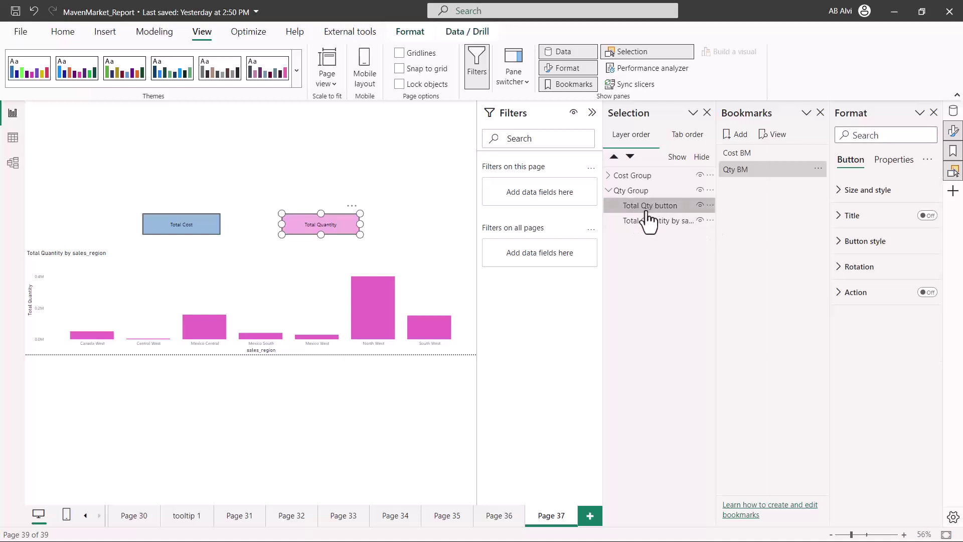
left_click(928, 292)
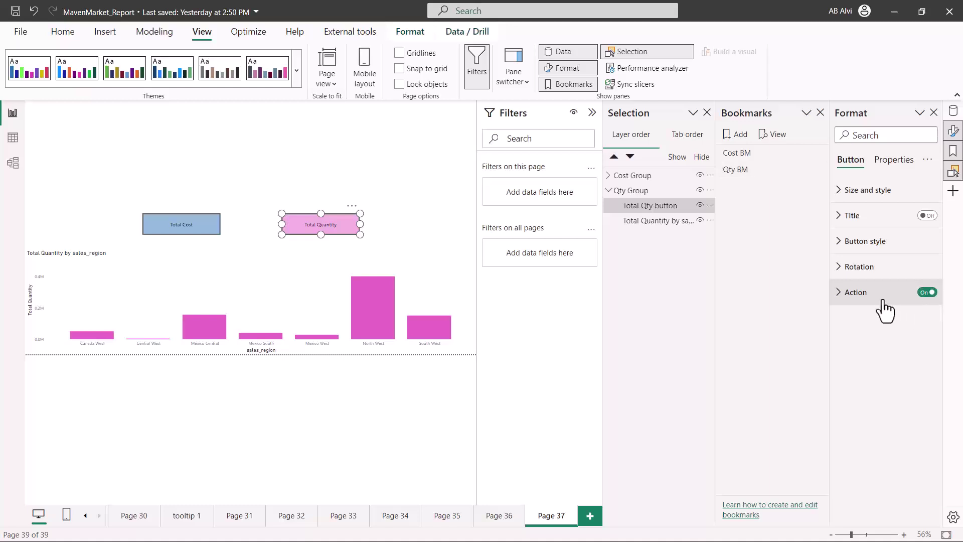
left_click(841, 295)
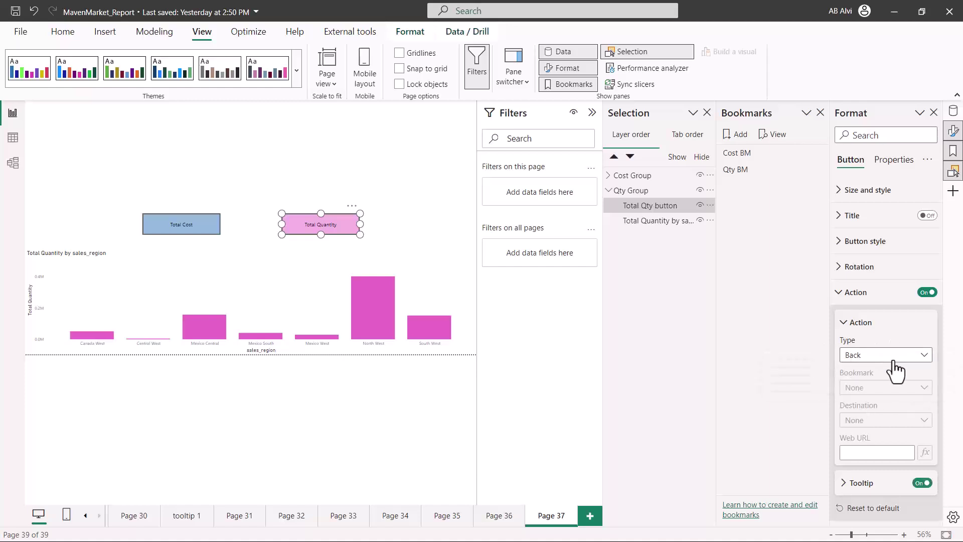
left_click(926, 357)
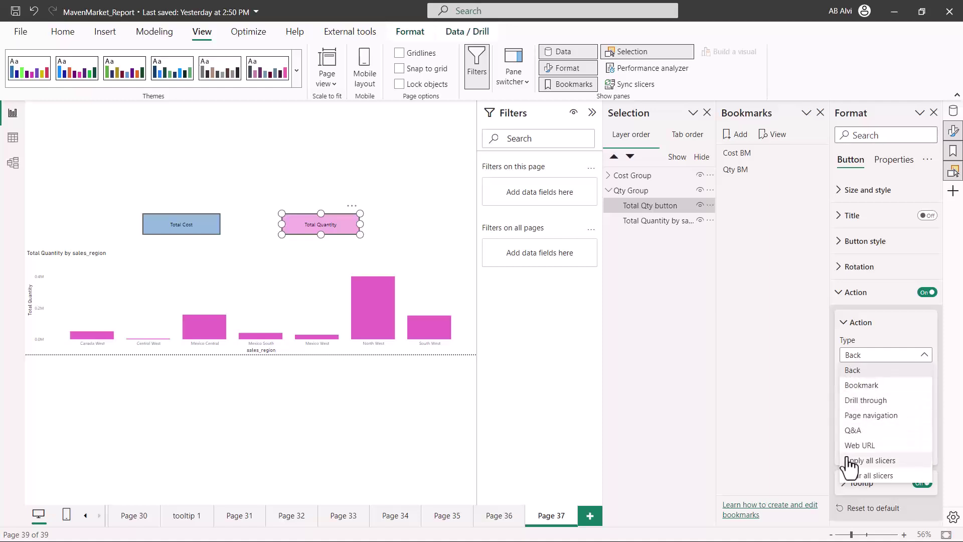
left_click(859, 385)
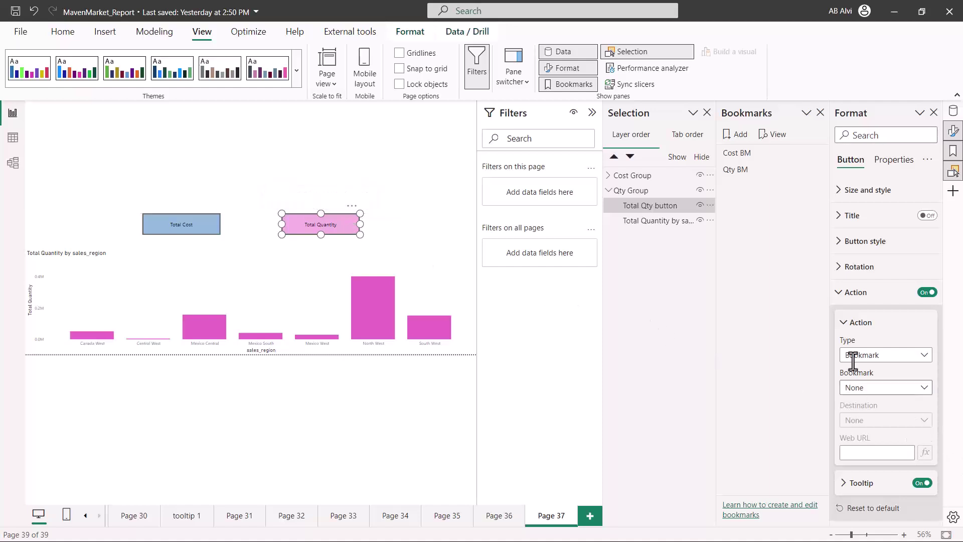
left_click(925, 389)
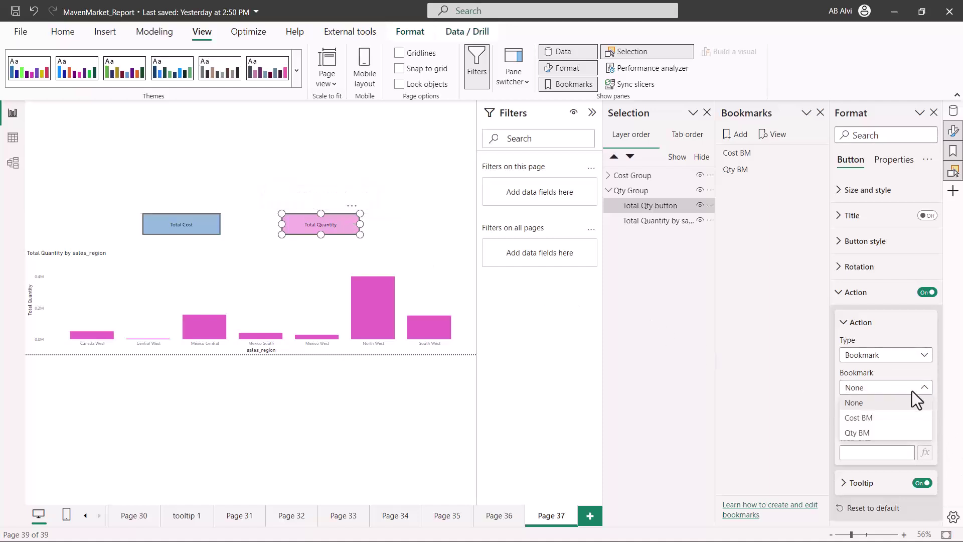
left_click(863, 434)
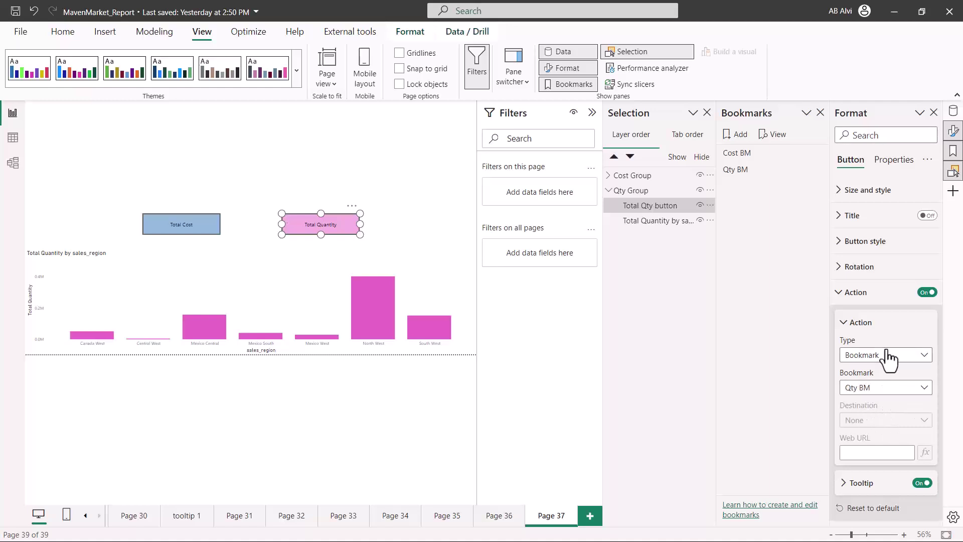
left_click(735, 154)
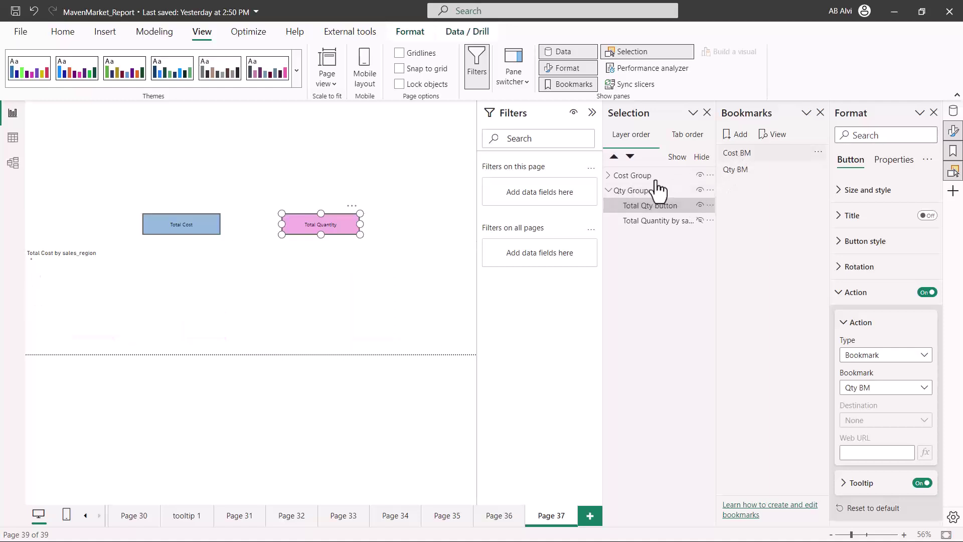
Turn on the Total Cost button's action with type Bookmark linked to Cost BM.
left_click(611, 178)
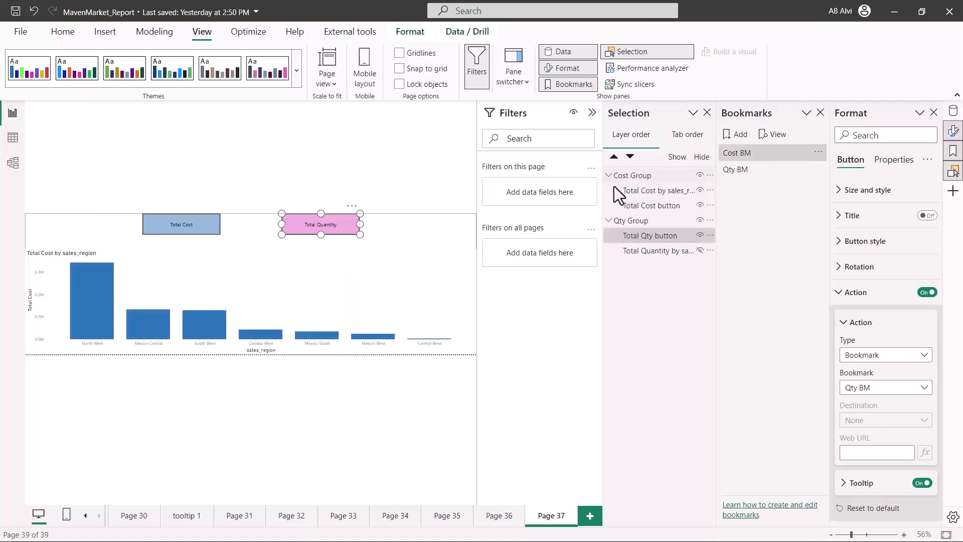
left_click(632, 206)
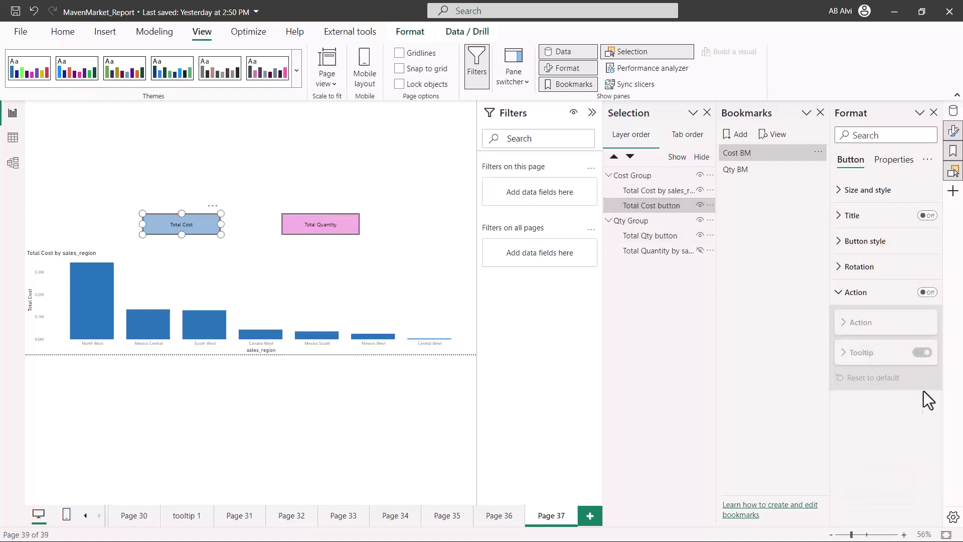
left_click(928, 293)
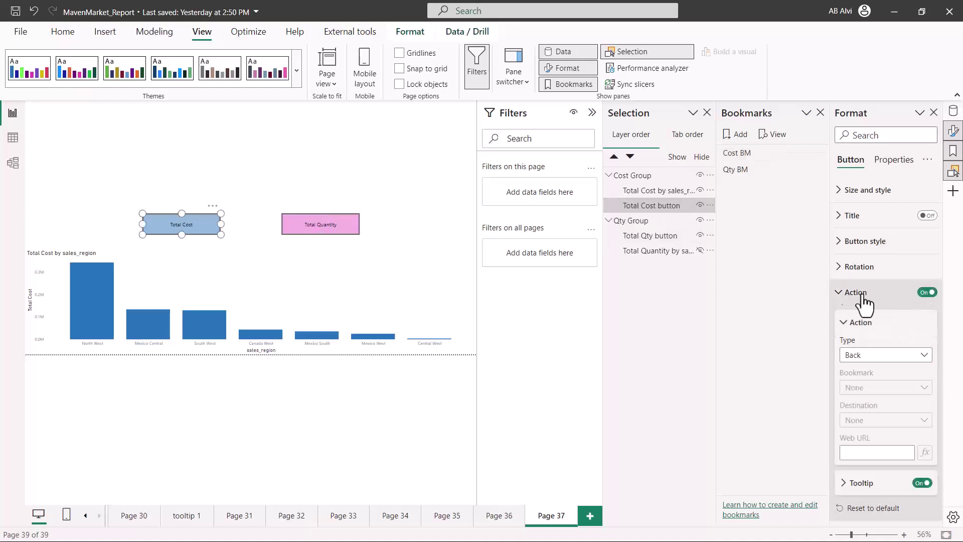
left_click(927, 357)
left_click(875, 386)
left_click(924, 387)
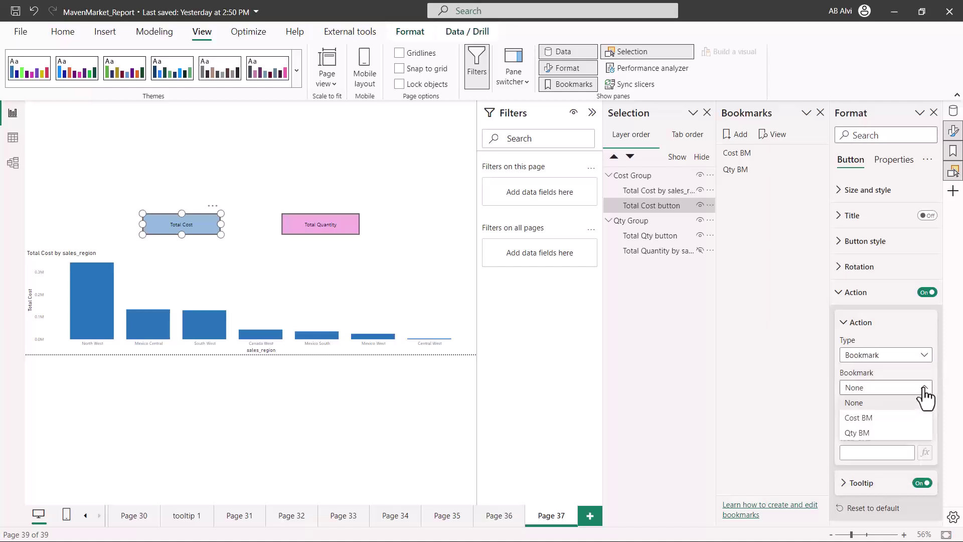
left_click(874, 420)
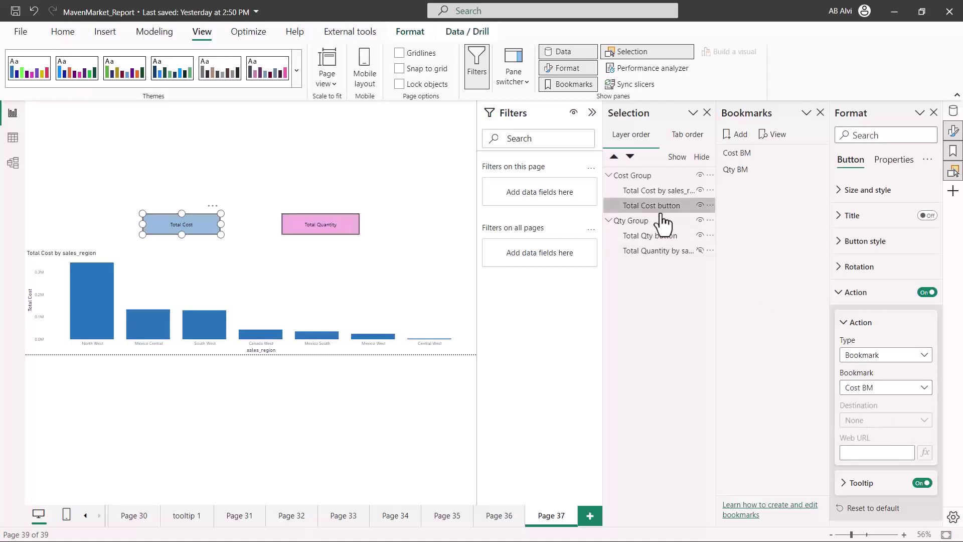
left_click(742, 285)
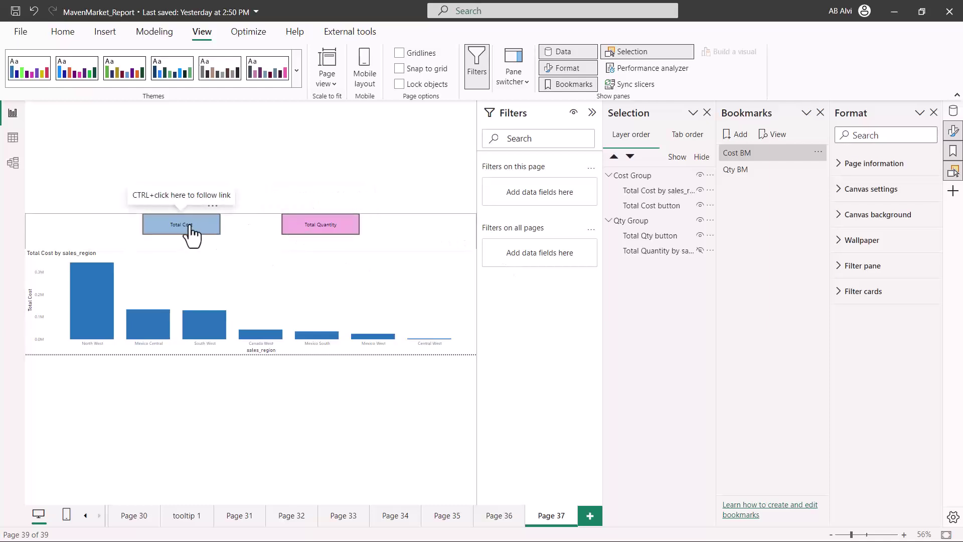
Test the Total Quantity and Total Cost buttons alternately three times, then open Cost BM's options.
left_click(321, 232, "ctrl")
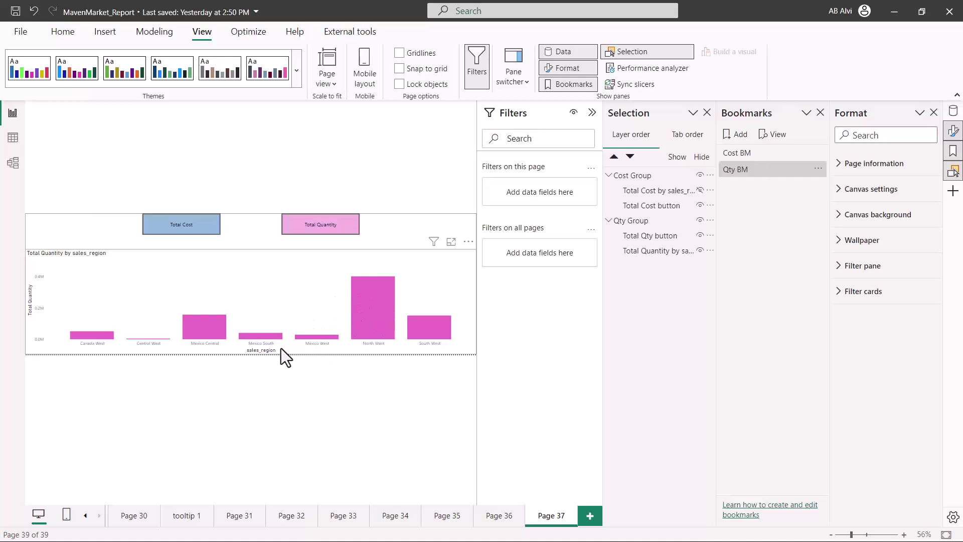
left_click(178, 231, "ctrl")
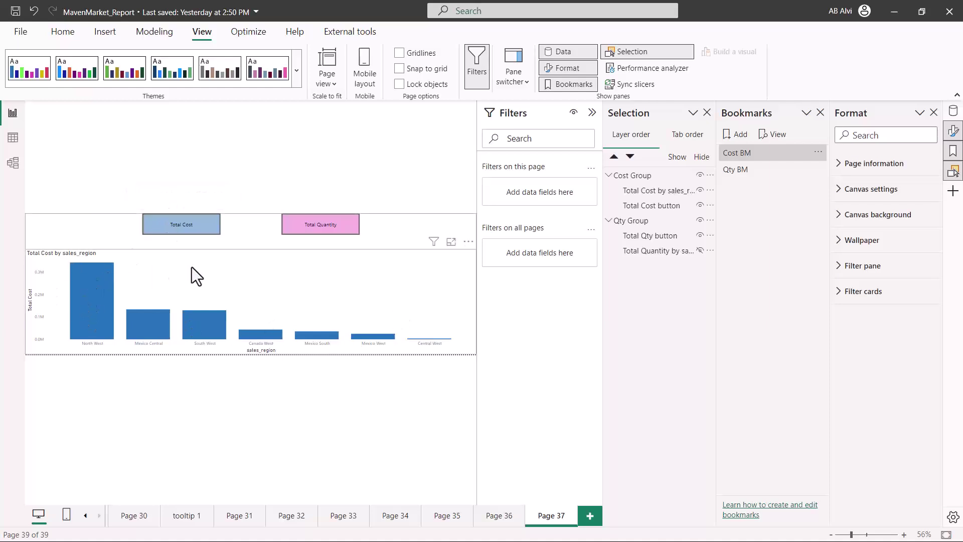
left_click(311, 230, "ctrl")
left_click(206, 231, "ctrl")
left_click(305, 231, "ctrl")
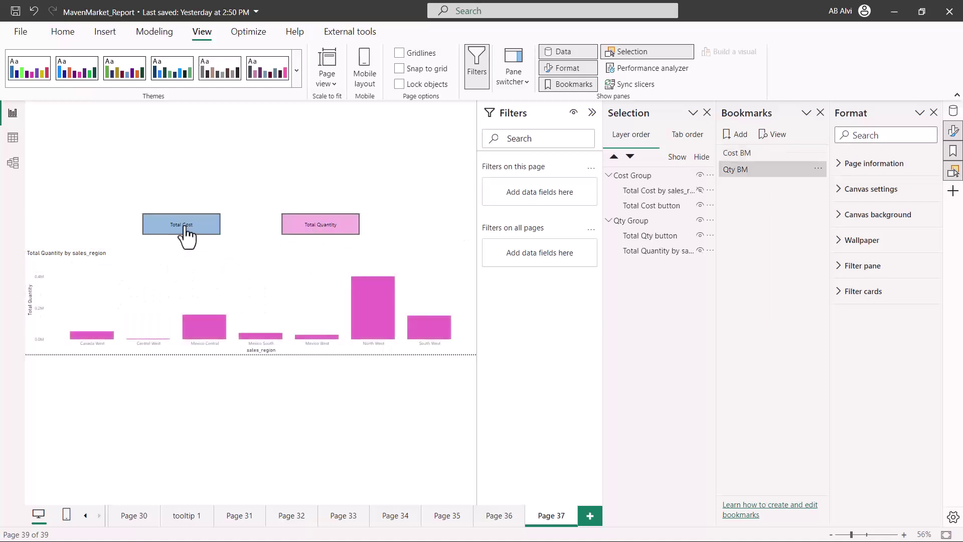
left_click(181, 226, "ctrl")
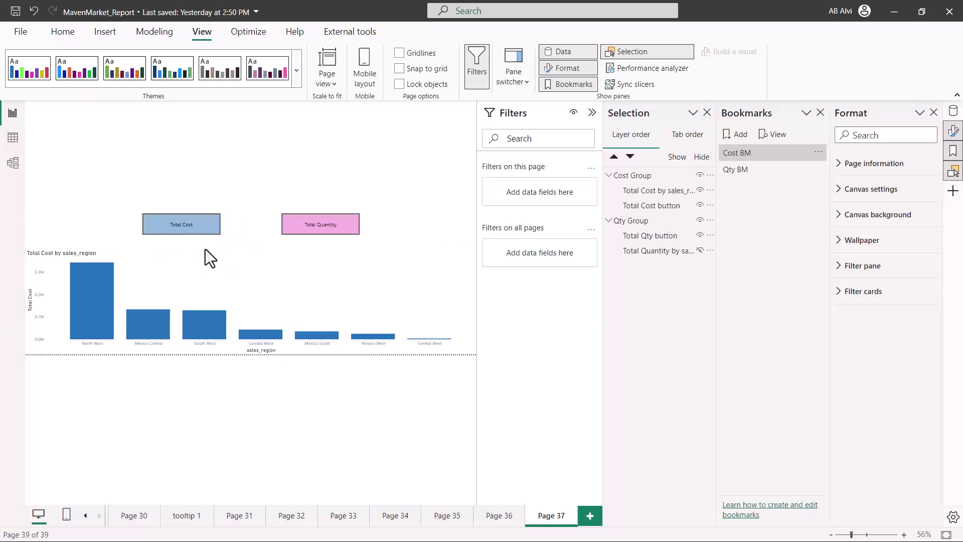
left_click(817, 153)
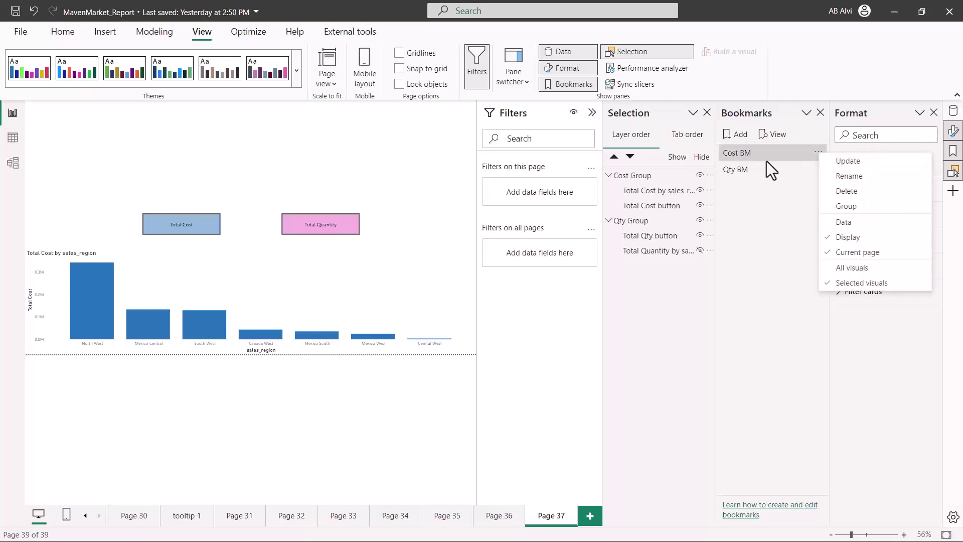